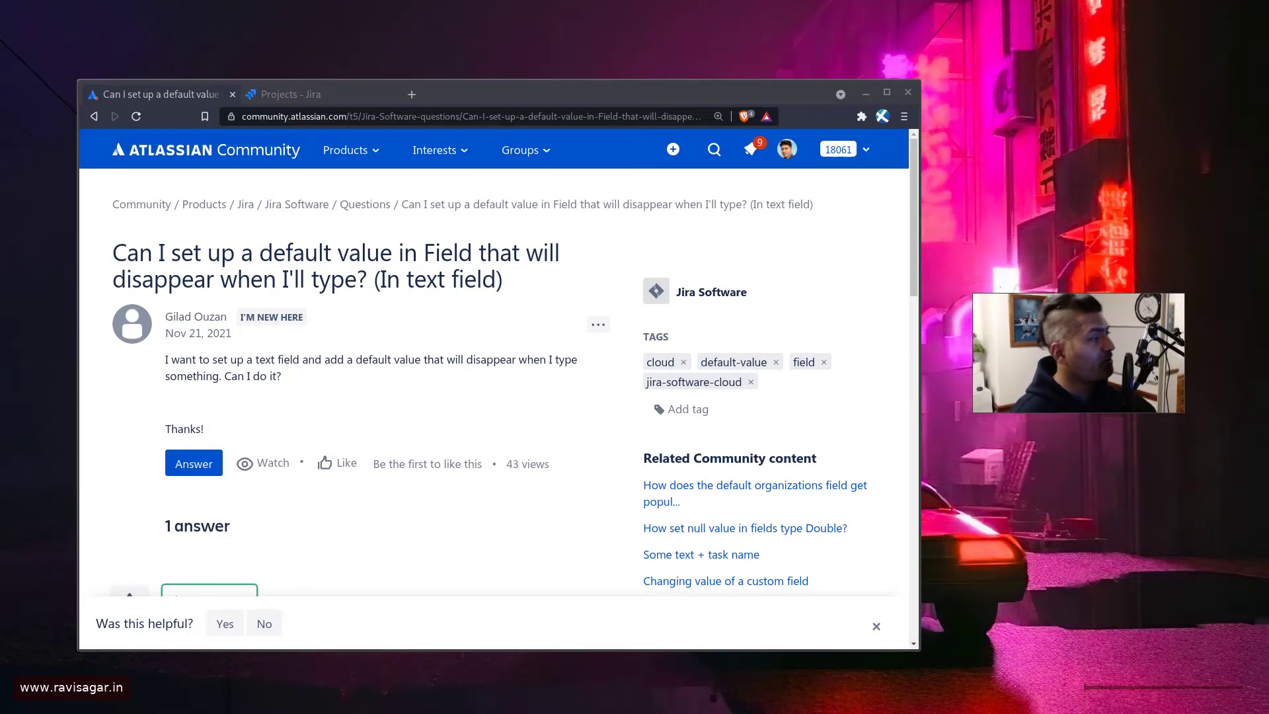
Step: Bring the community question forward, then switch to the 'Projects - Jira' tab
{"action": "key", "text": "alt+Tab"}
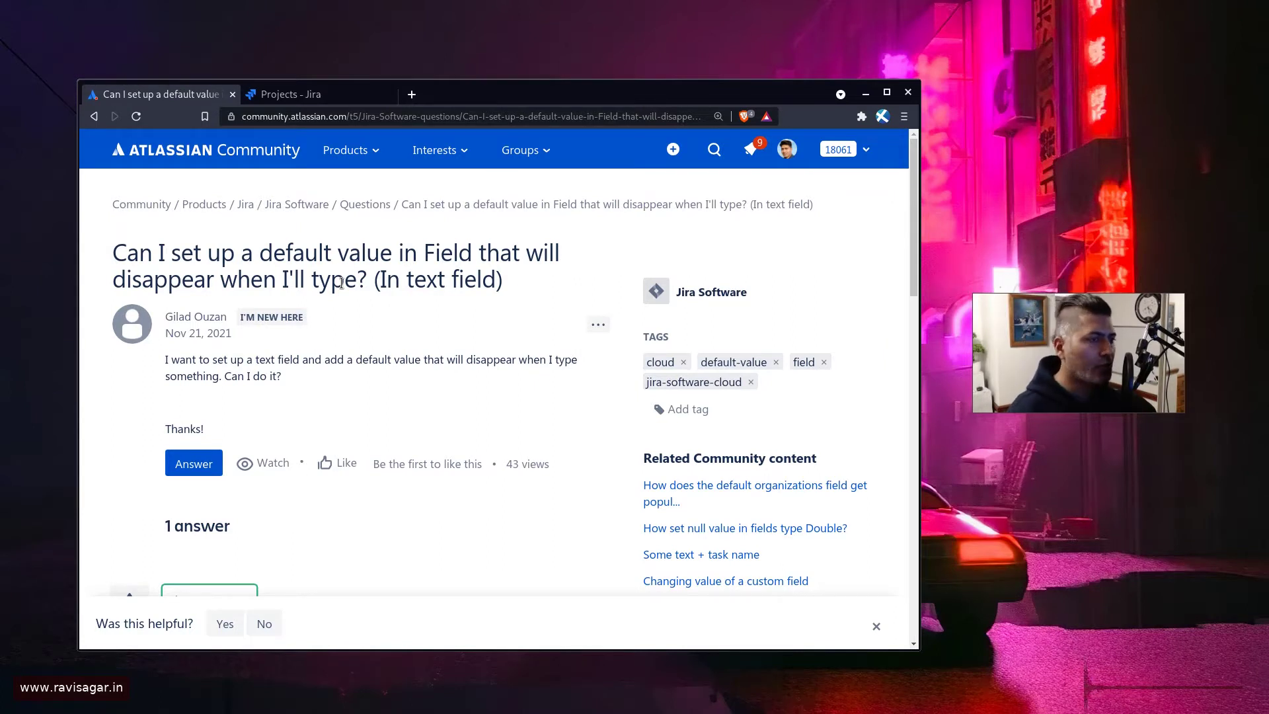
{"action": "key", "text": "ctrl+Tab"}
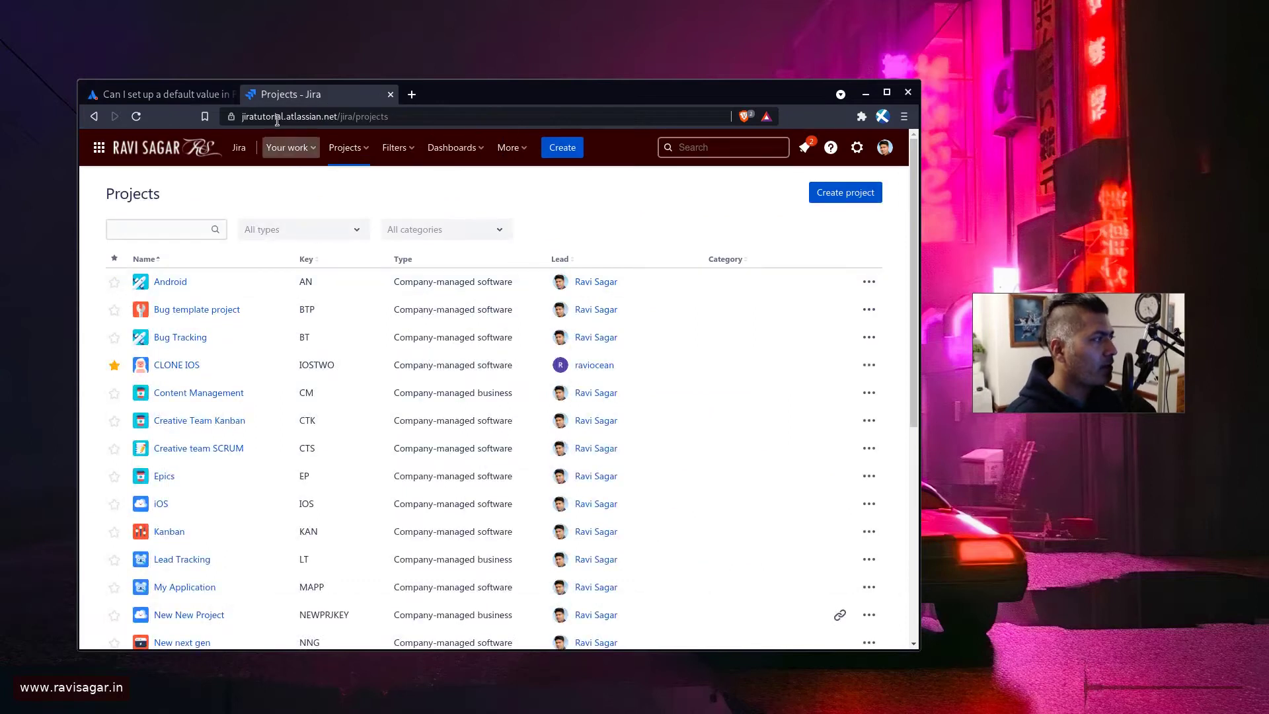
Step: Start a new issue with summary 'sdfsfsd' and select Text Field's prefilled 'This is the default value'
{"action": "left_click", "coordinate": [572, 148]}
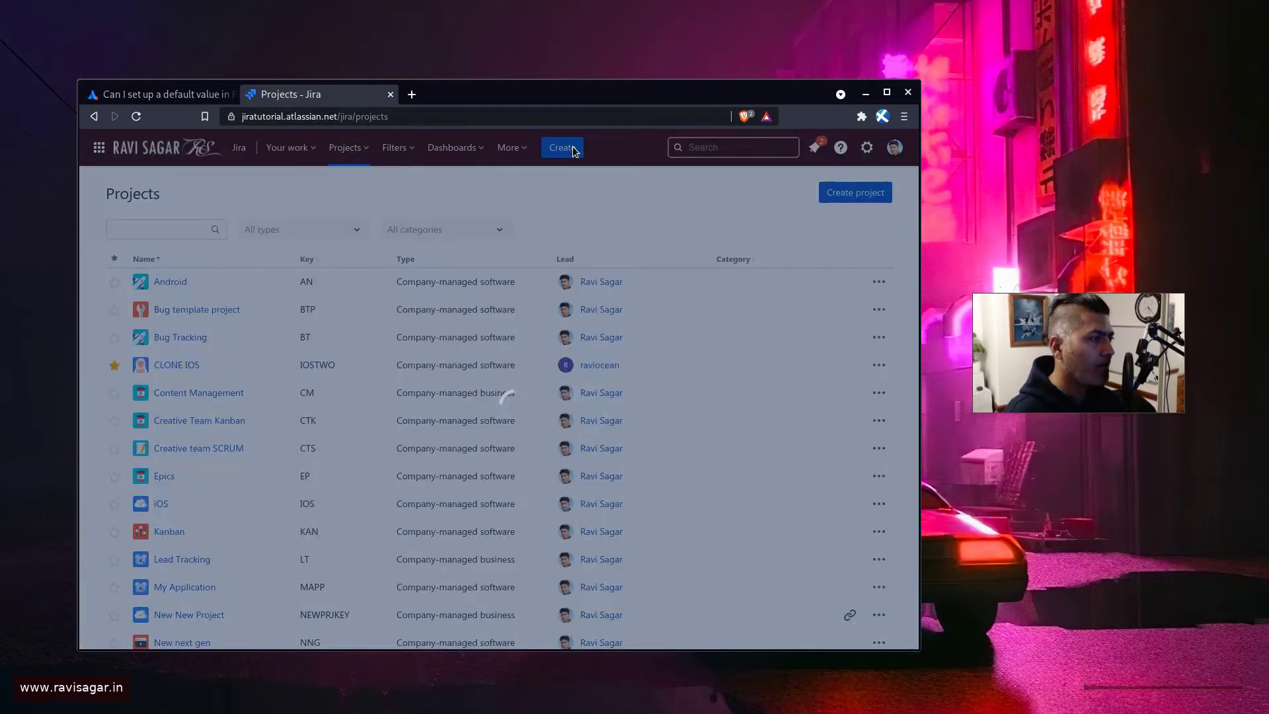
{"action": "type", "text": "sdfsfsd"}
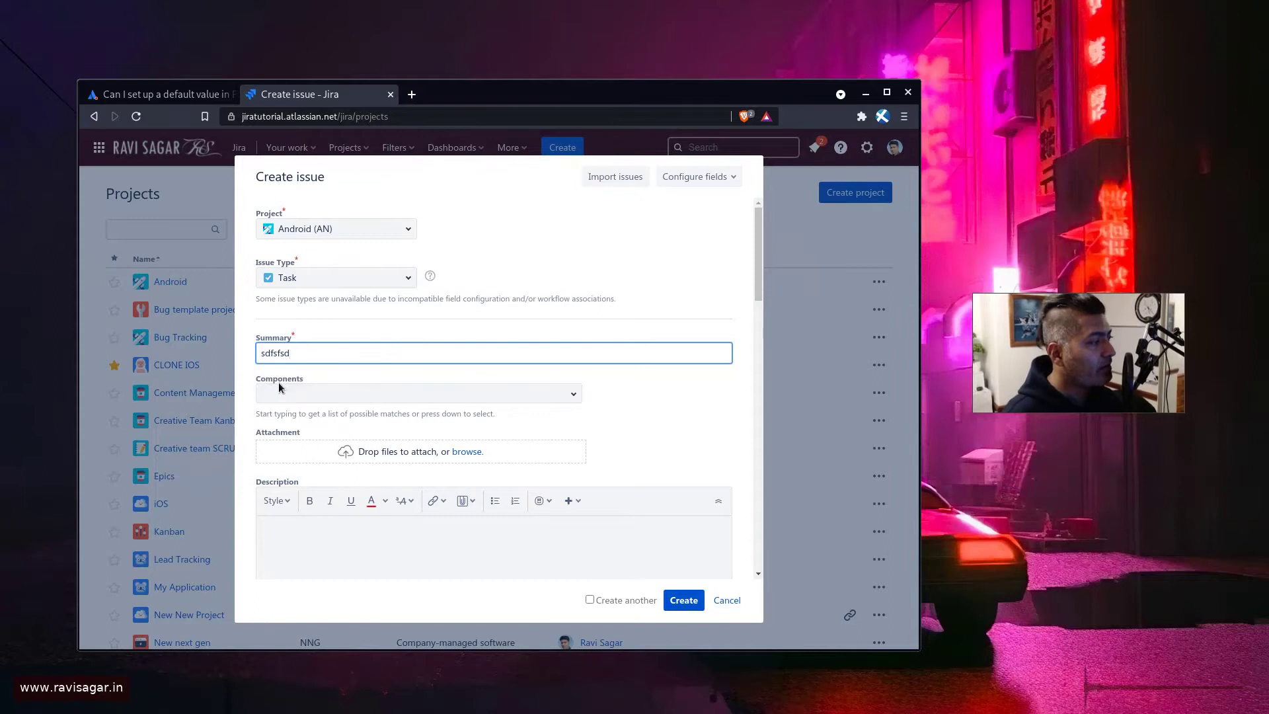
{"action": "scroll", "coordinate": [374, 308], "scroll_direction": "down", "scroll_amount": 3}
{"action": "scroll", "coordinate": [332, 368], "scroll_direction": "up", "scroll_amount": 3}
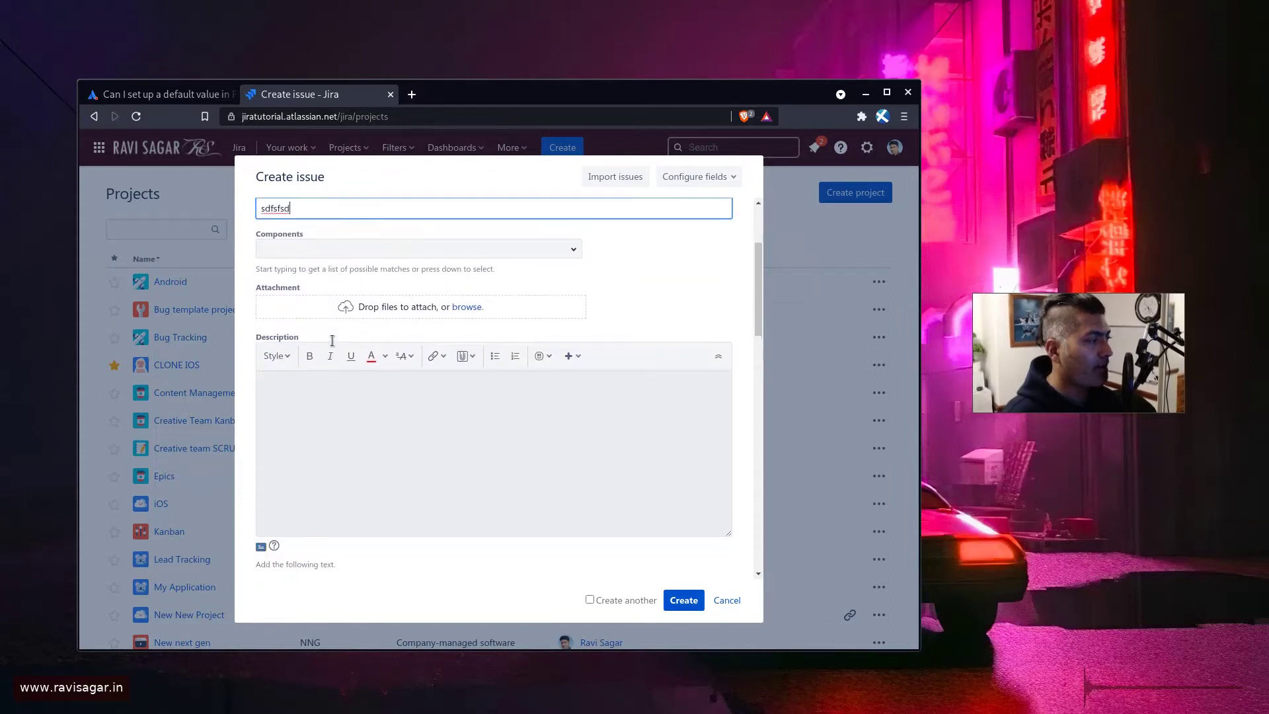
{"action": "scroll", "coordinate": [333, 370], "scroll_direction": "down", "scroll_amount": 6}
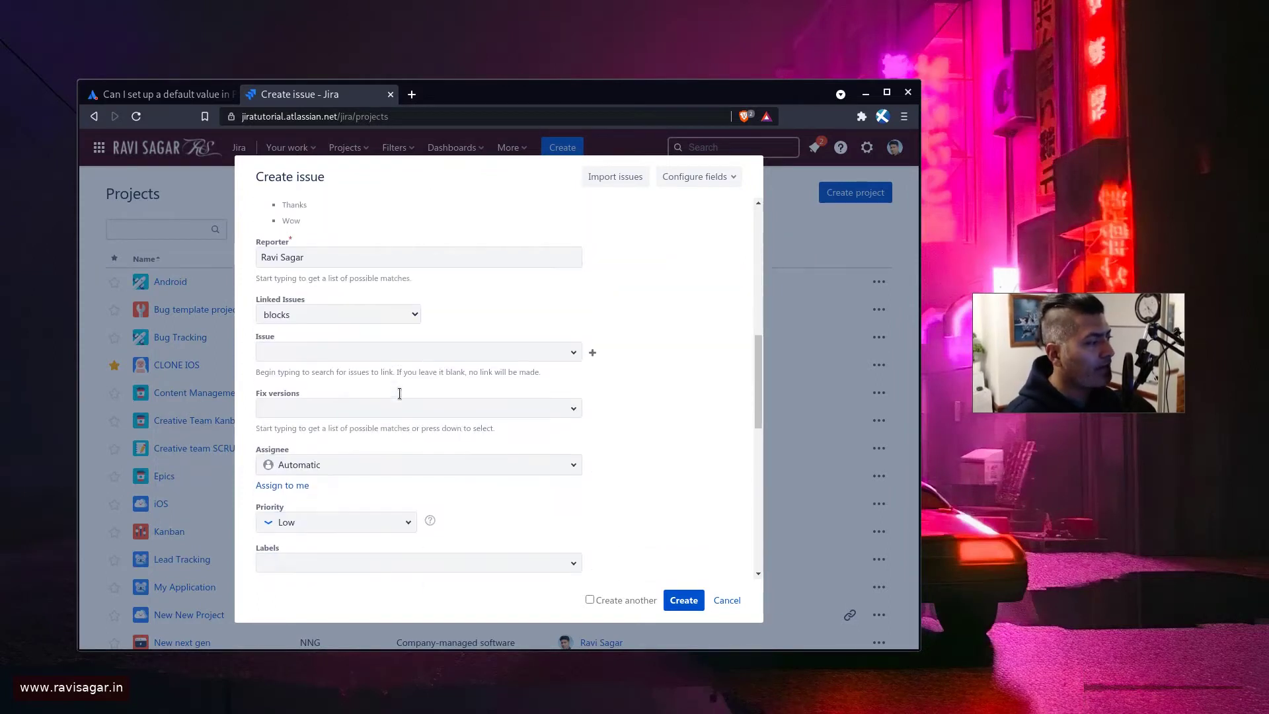
{"action": "scroll", "coordinate": [332, 393], "scroll_direction": "down", "scroll_amount": 3}
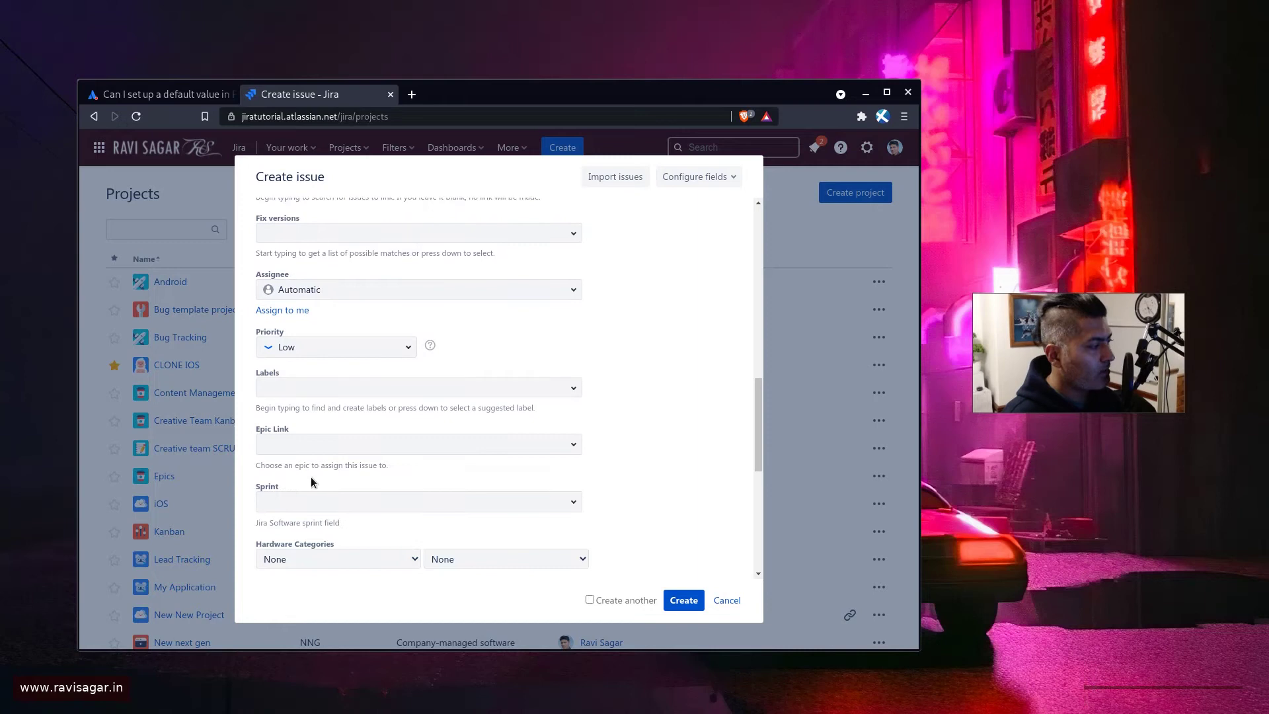
{"action": "scroll", "coordinate": [310, 474], "scroll_direction": "down", "scroll_amount": 3}
{"action": "scroll", "coordinate": [360, 448], "scroll_direction": "down", "scroll_amount": 2}
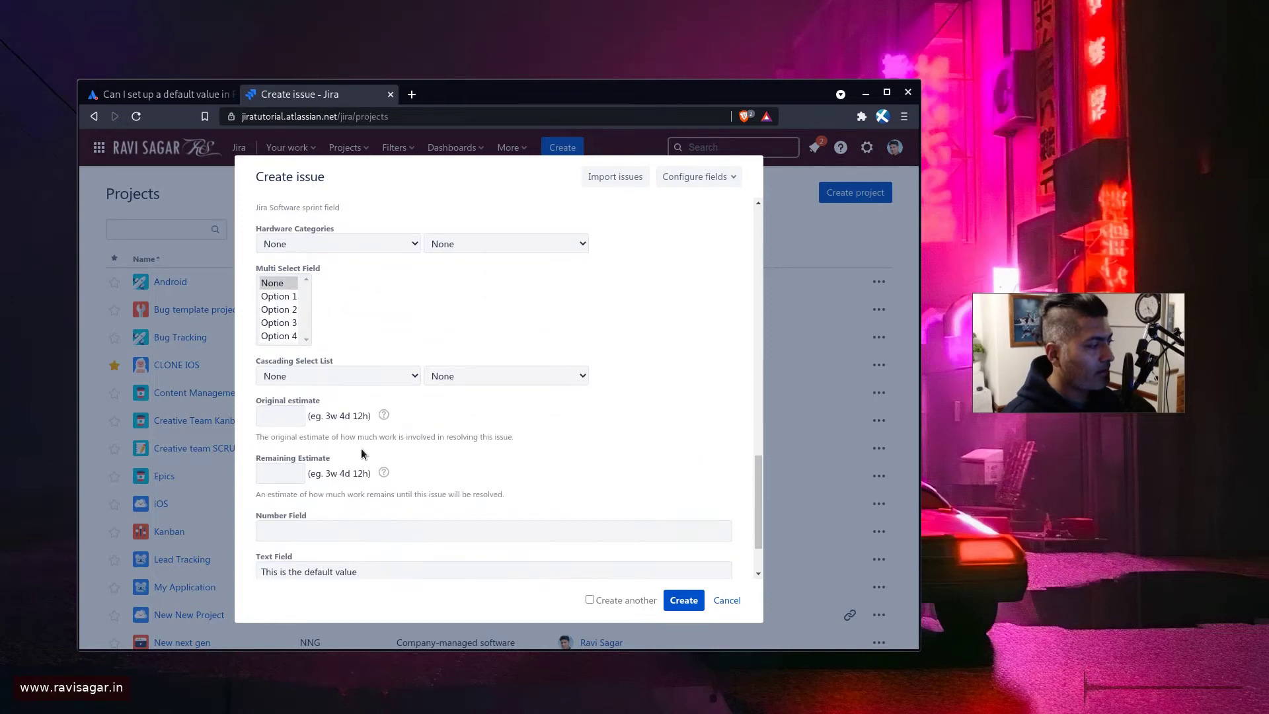
{"action": "scroll", "coordinate": [298, 449], "scroll_direction": "down", "scroll_amount": 1}
{"action": "left_click", "coordinate": [302, 448]}
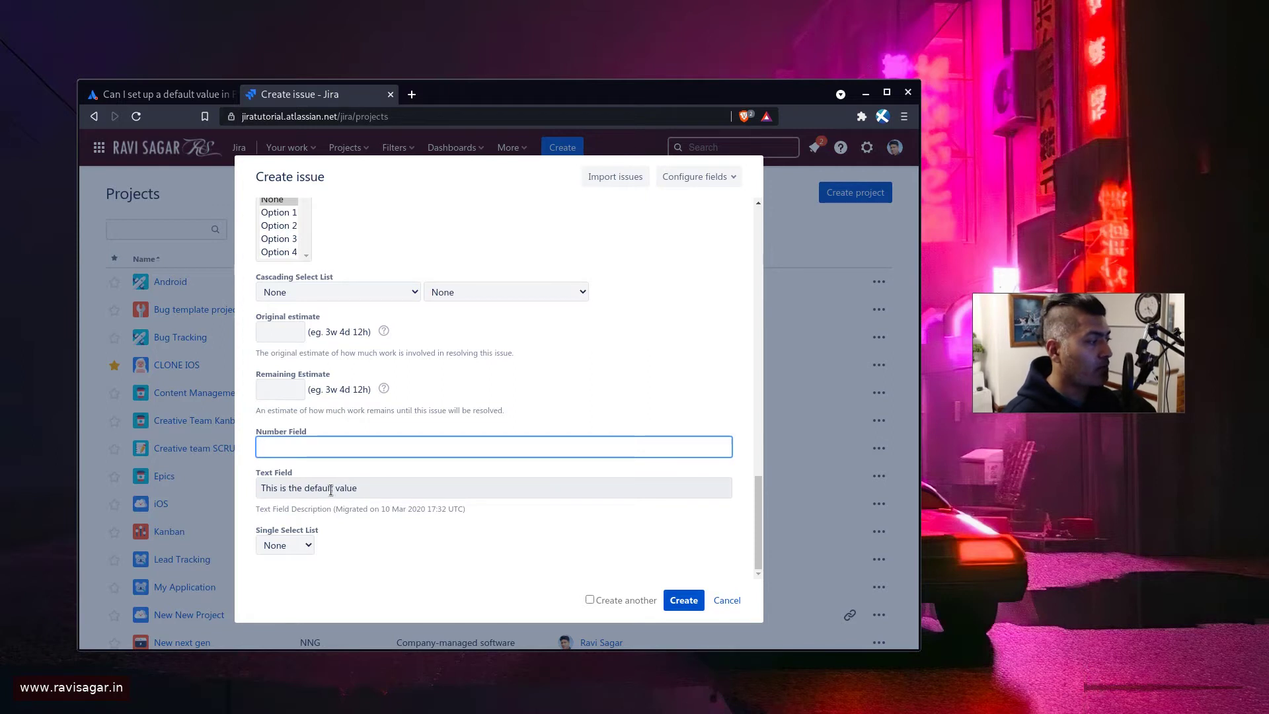
{"action": "triple_click", "coordinate": [305, 489]}
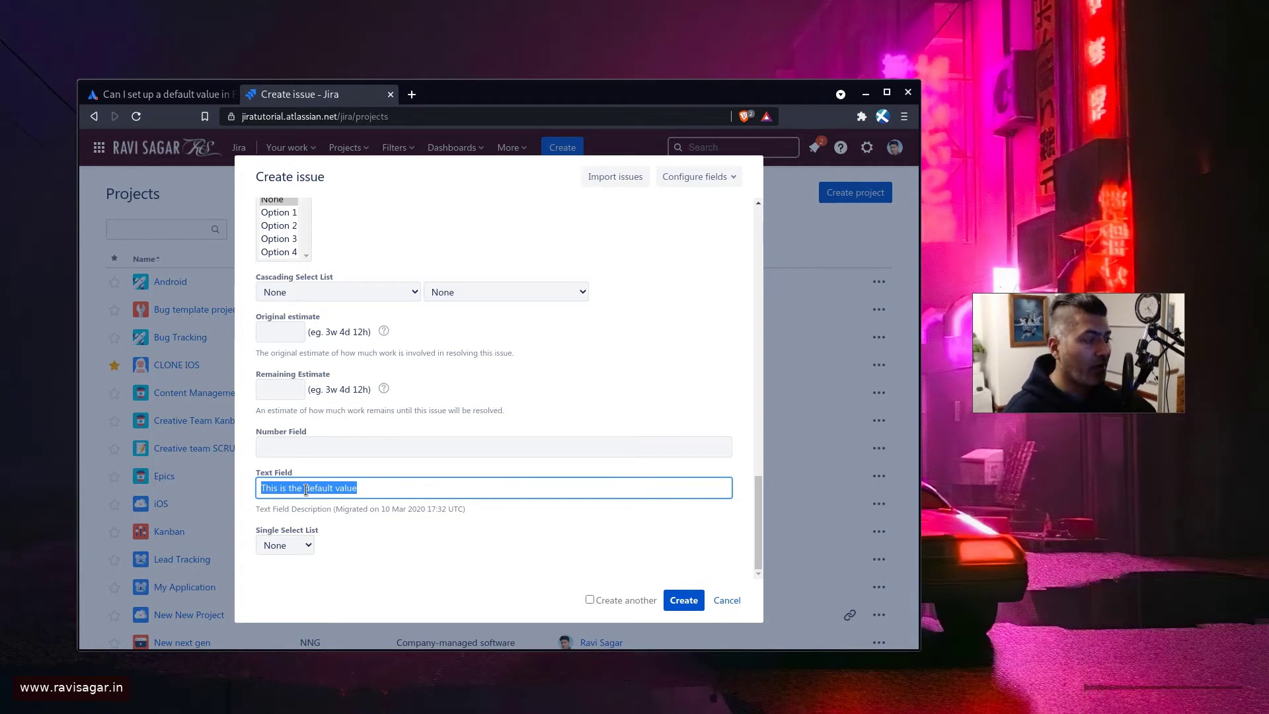
Step: Discard the unsaved issue draft and bring up the admin quick search
{"action": "key", "text": "Escape"}
{"action": "key", "text": "Escape"}
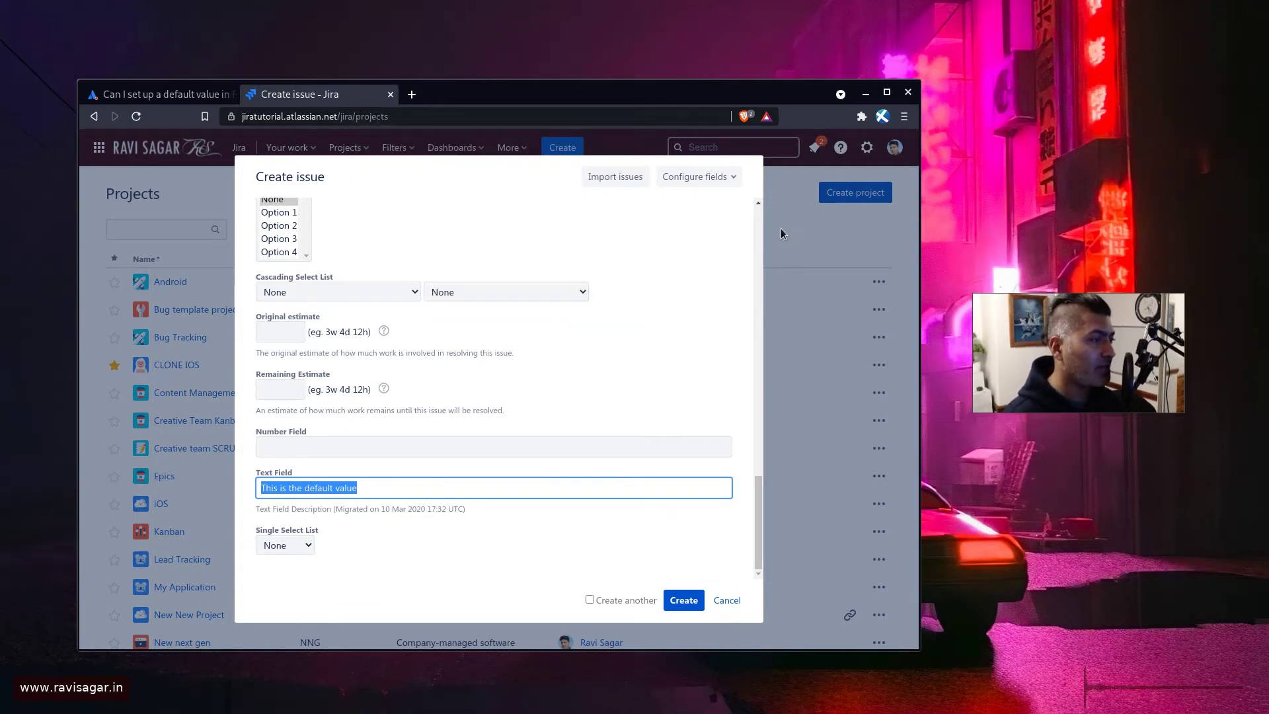
{"action": "key", "text": "Escape"}
{"action": "key", "text": "period"}
Step: Go to the Custom fields admin page via 'cust' and filter the list by 'text fi'
{"action": "type", "text": "cust"}
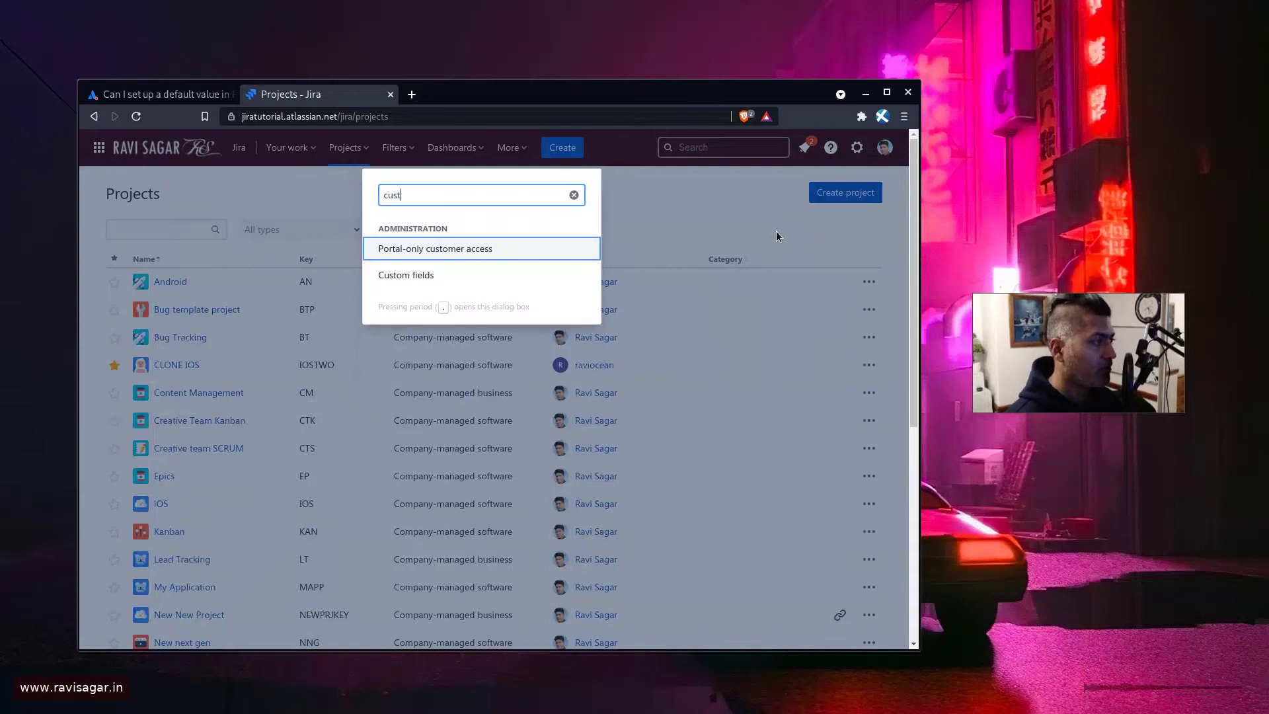
{"action": "key", "text": "Down"}
{"action": "key", "text": "Return"}
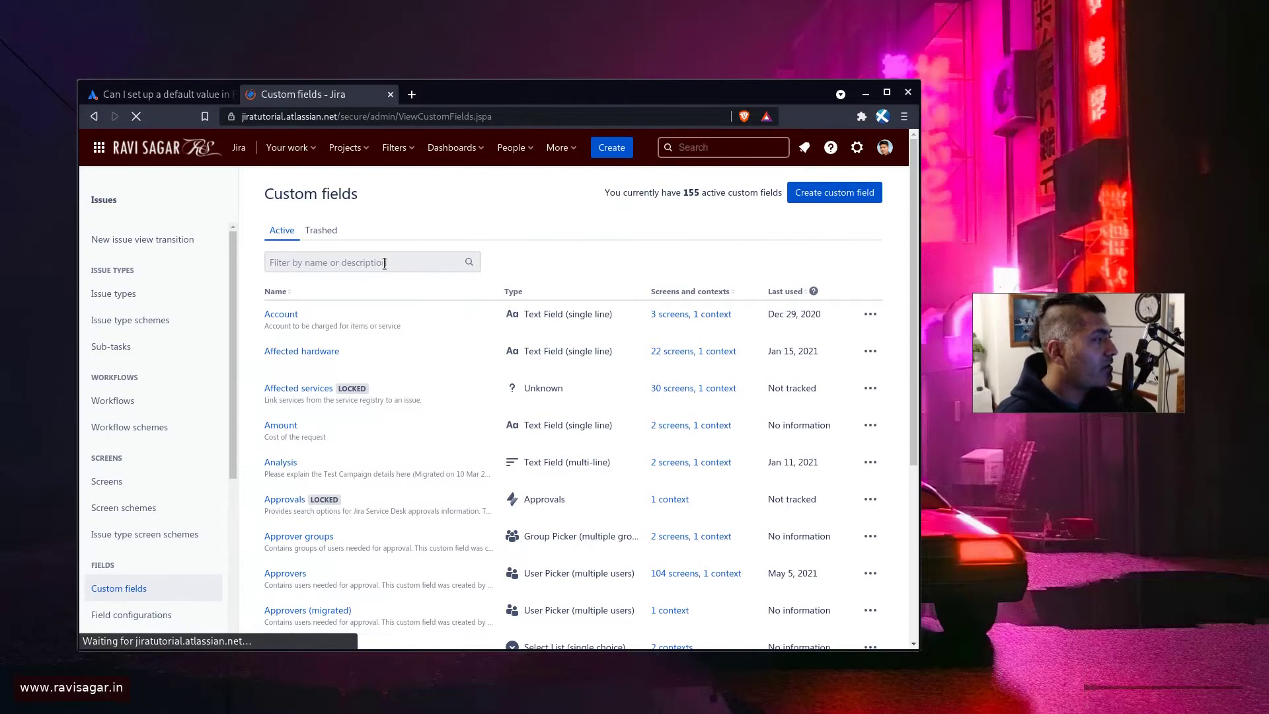
{"action": "left_click", "coordinate": [384, 262]}
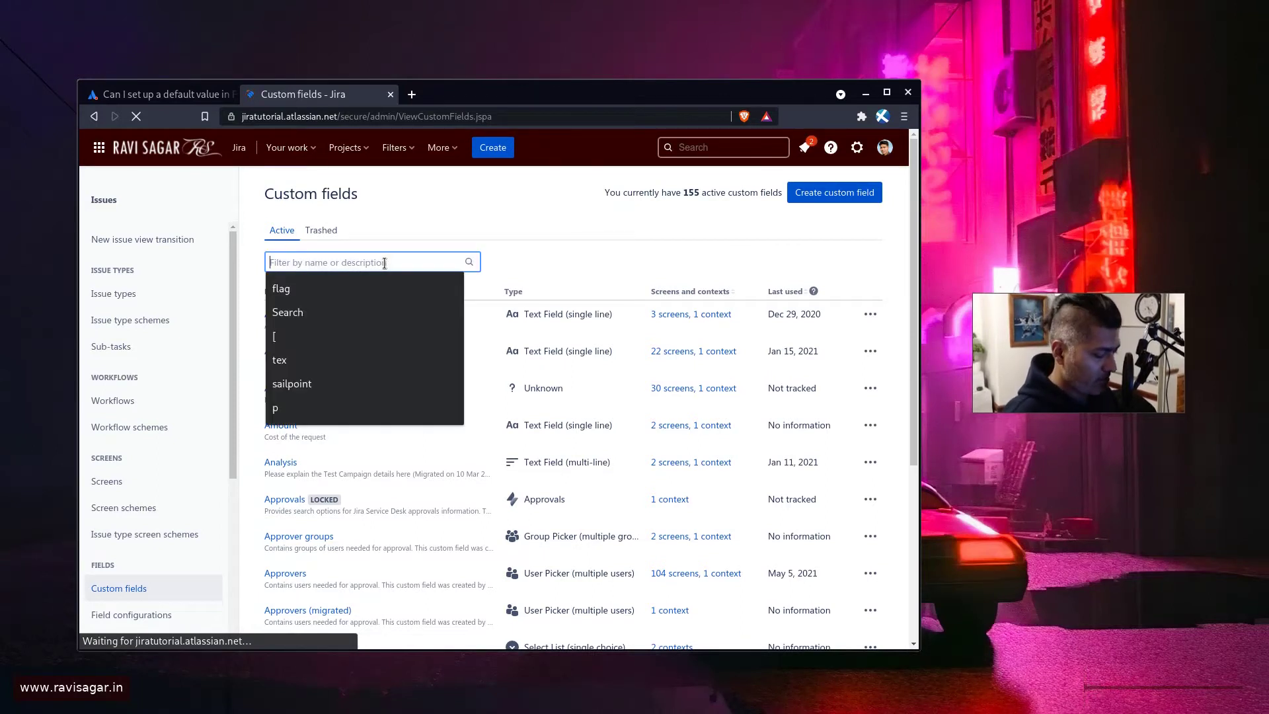
{"action": "type", "text": "text fi"}
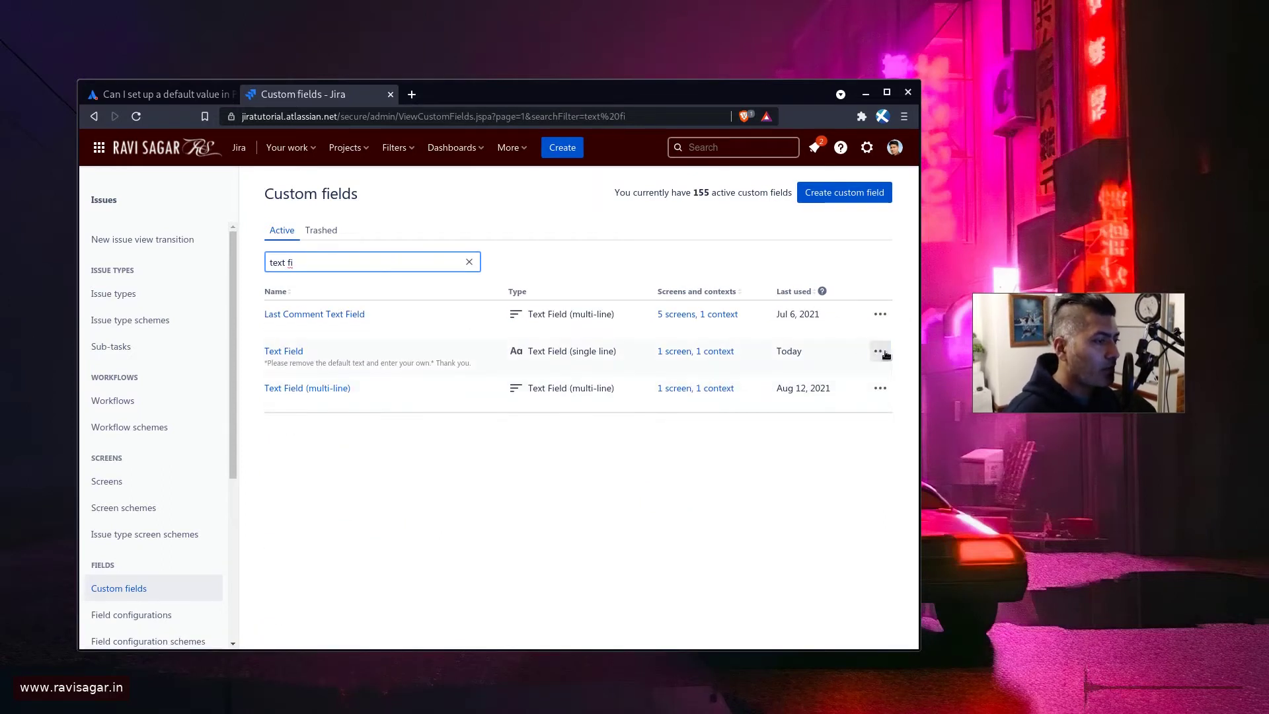
{"action": "left_click", "coordinate": [879, 351]}
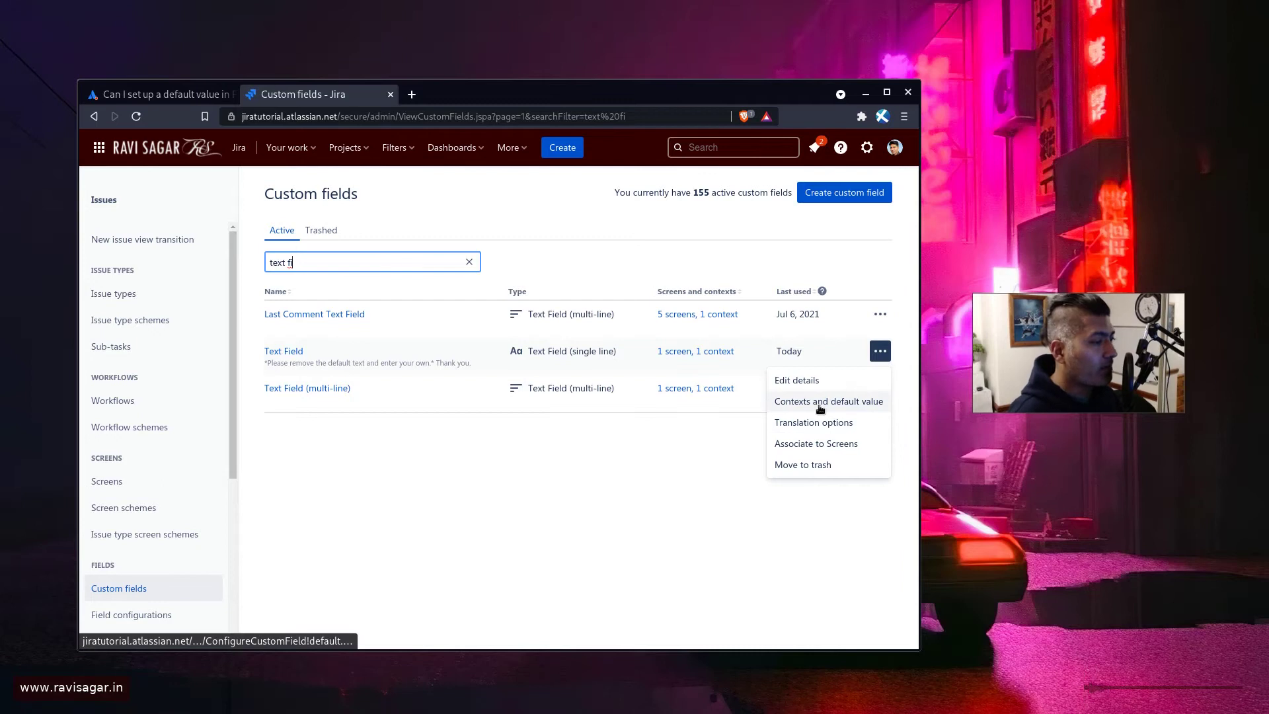
Step: Check Text Field's default value 'This is the default value', then start a new issue
{"action": "left_click", "coordinate": [820, 403]}
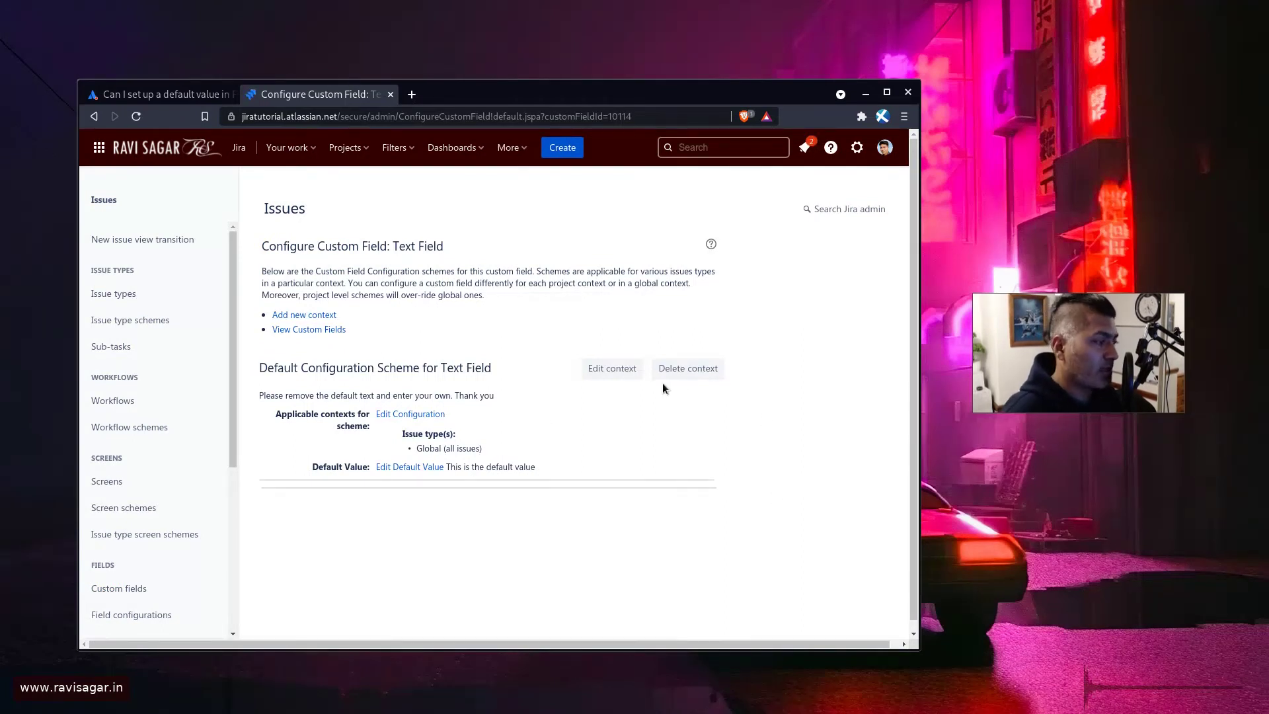
{"action": "left_click", "coordinate": [408, 468]}
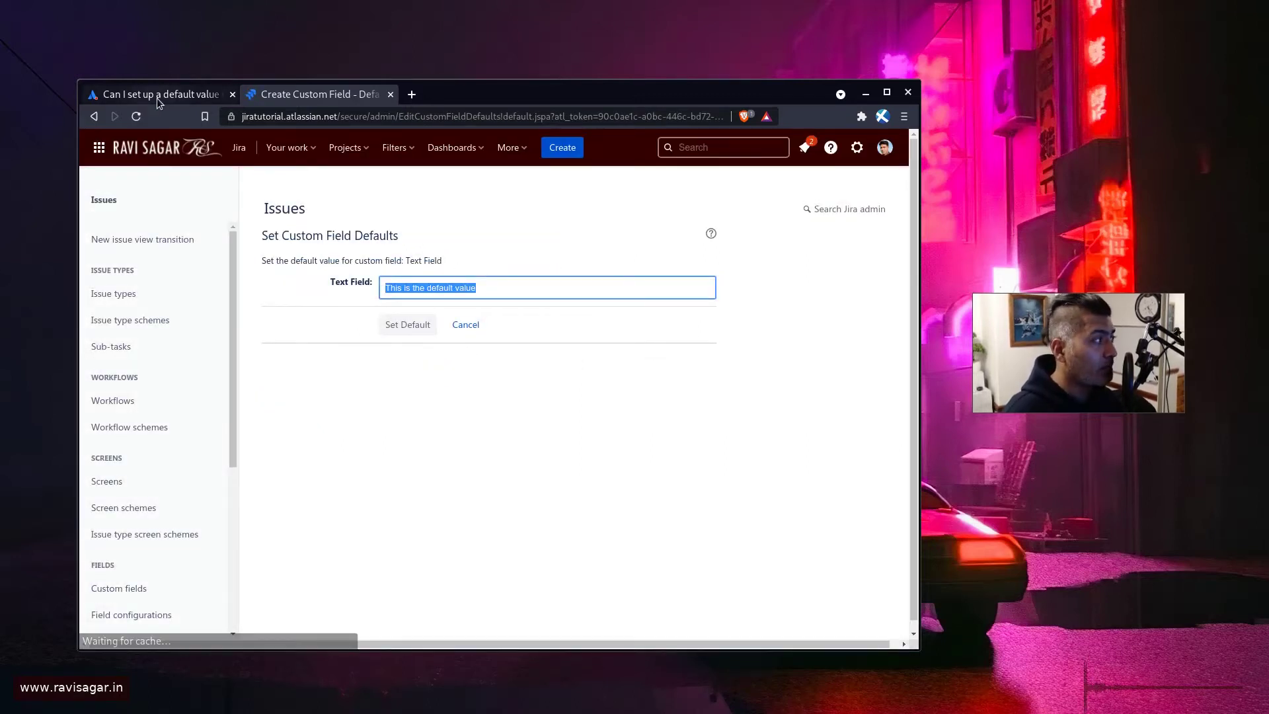
{"action": "left_click", "coordinate": [569, 149]}
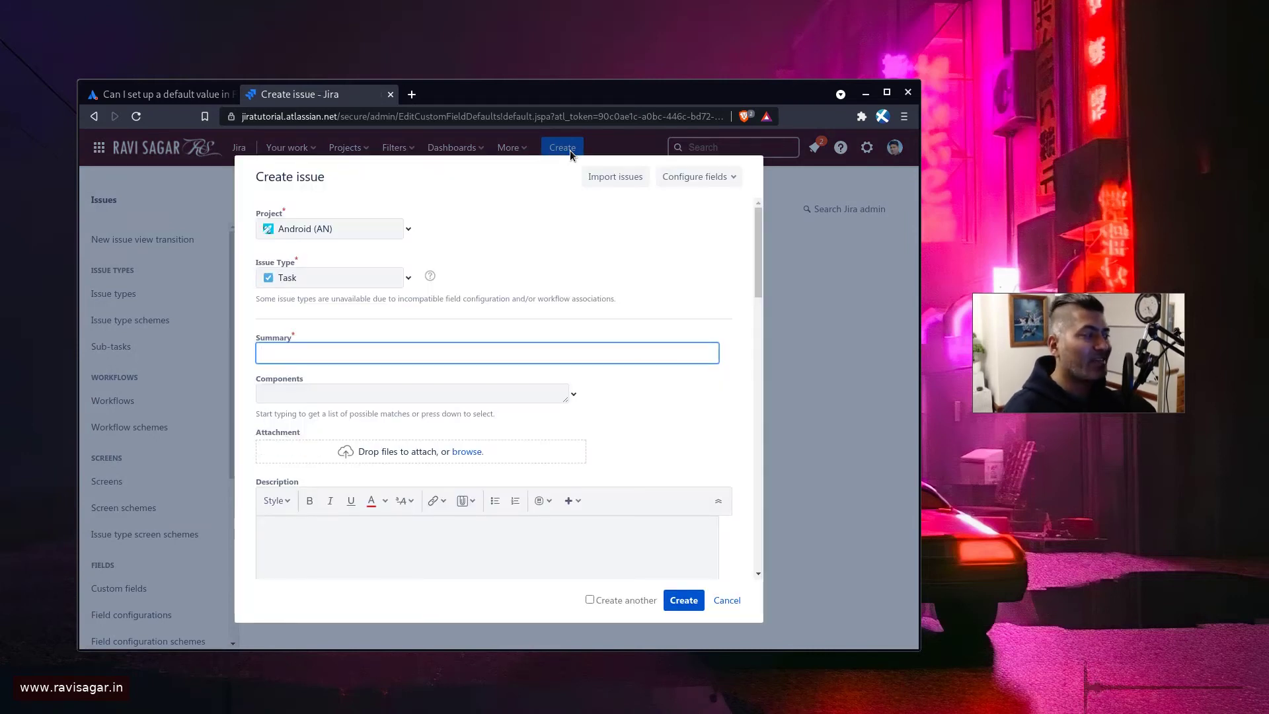
Step: Enter summary 'test' and click into Text Field, which shows 'This is the default value'
{"action": "type", "text": "test"}
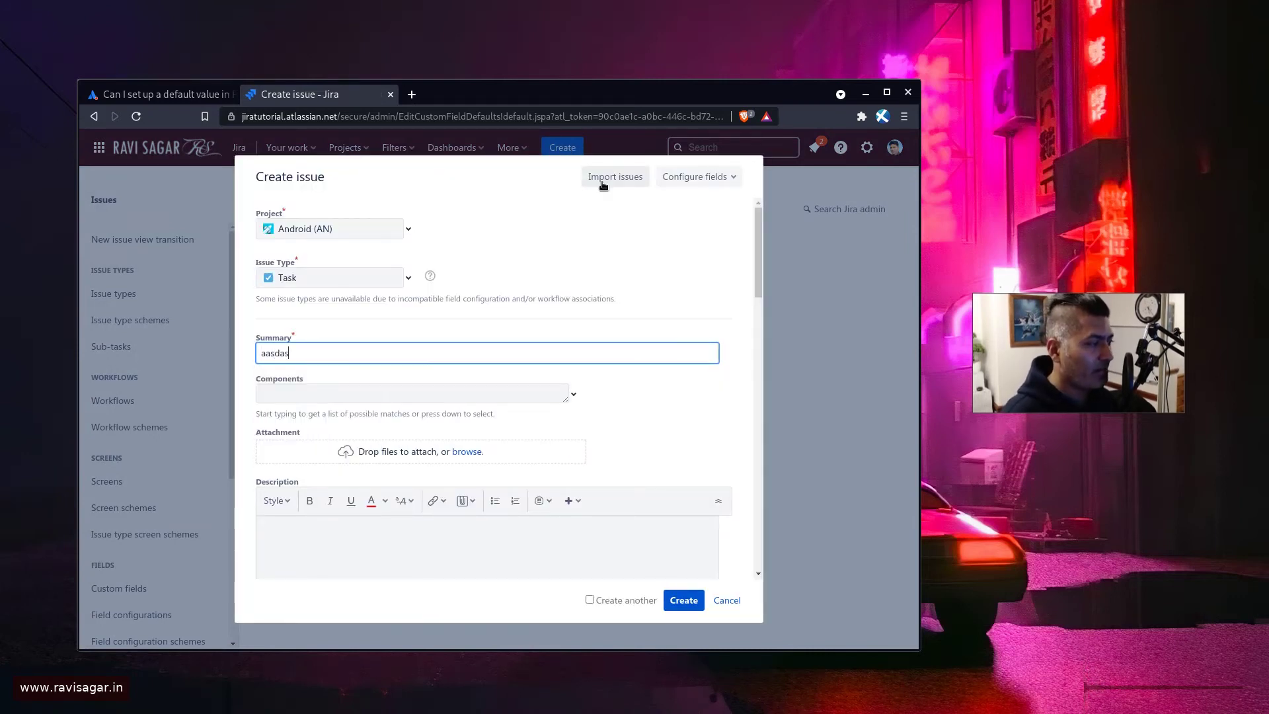
{"action": "scroll", "coordinate": [568, 359], "scroll_direction": "down", "scroll_amount": 10}
{"action": "scroll", "coordinate": [569, 359], "scroll_direction": "down", "scroll_amount": 10}
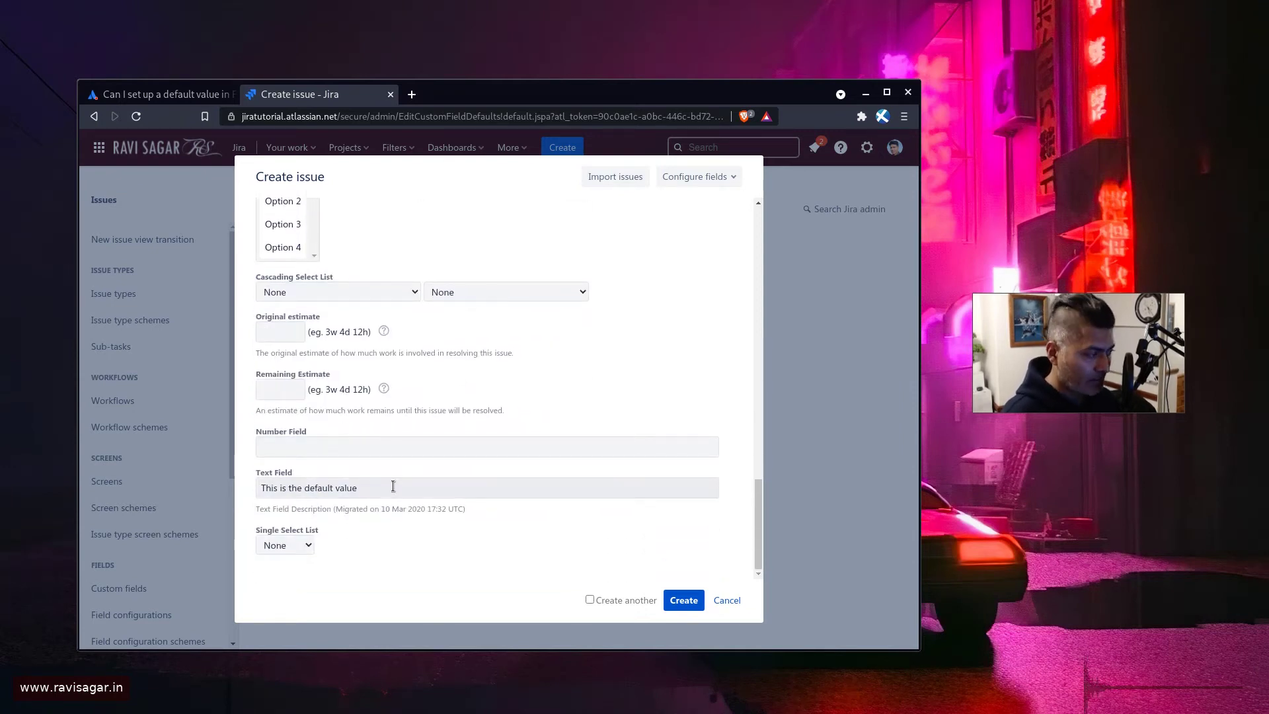
{"action": "left_click", "coordinate": [389, 487]}
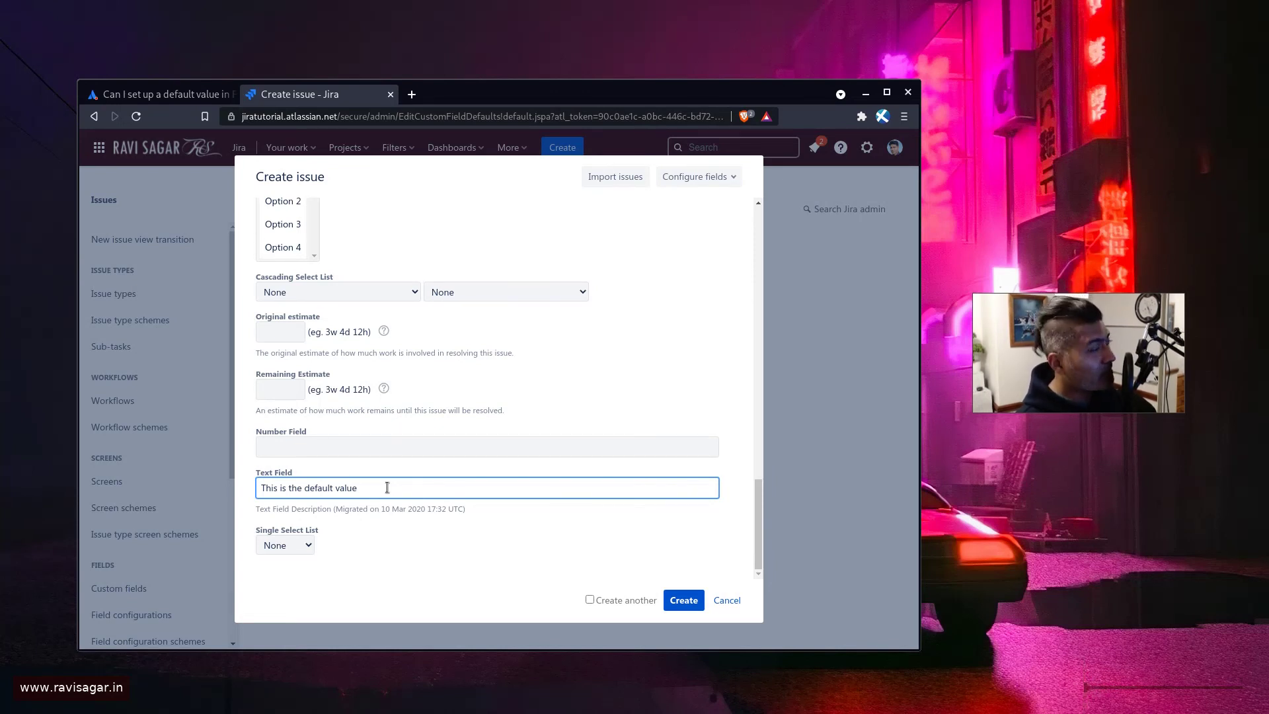
Step: Switch back to the community question about the disappearing default text-field value
{"action": "key", "text": "ctrl+Tab"}
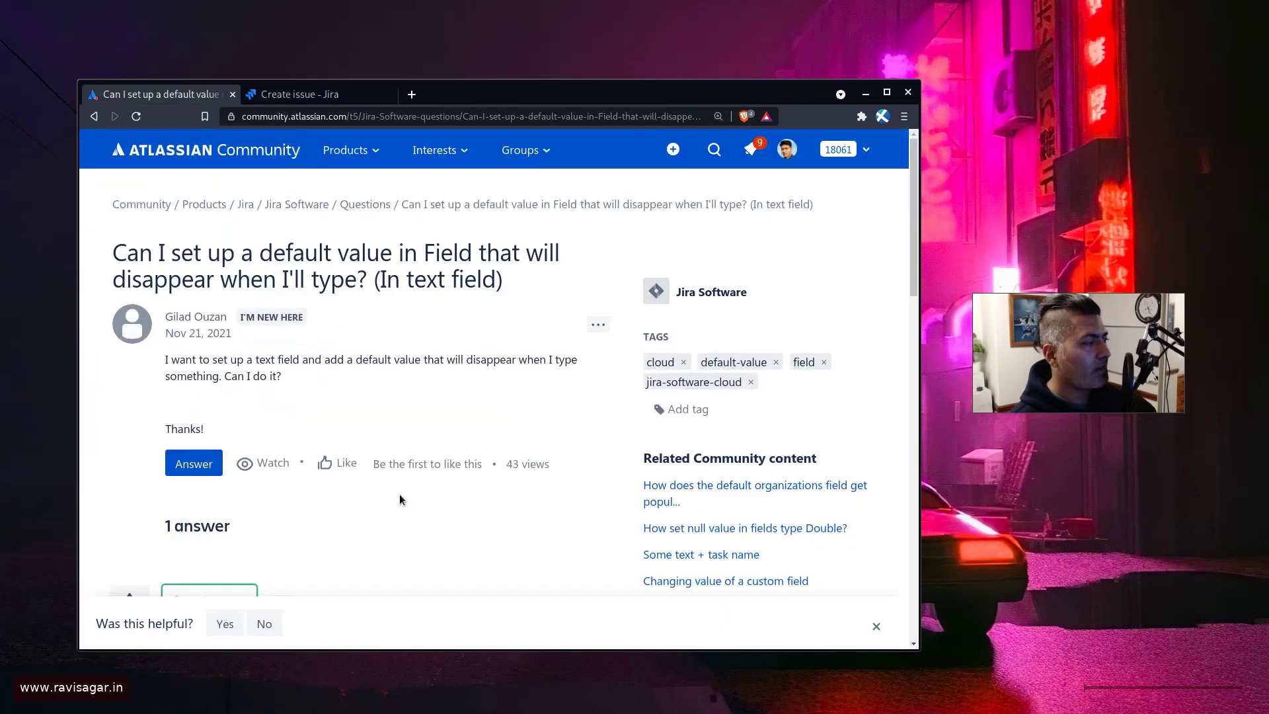